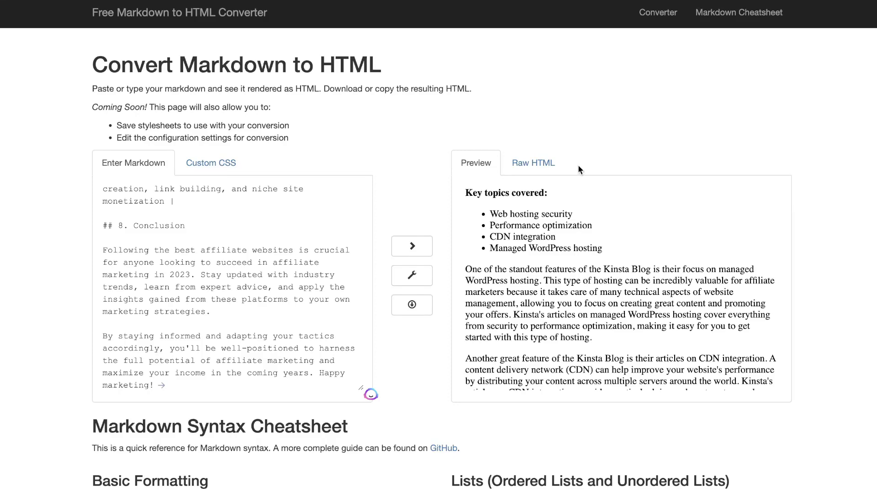
# Step: Scroll the rendered affiliate-websites listicle preview up to its title and back down
pyautogui.scroll(15, 577, 210)
pyautogui.scroll(15, 577, 214)
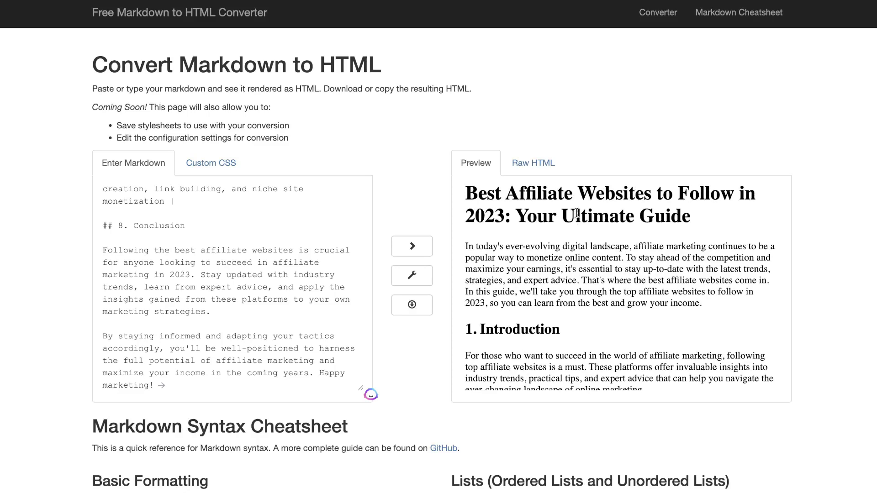
pyautogui.scroll(-10, 576, 213)
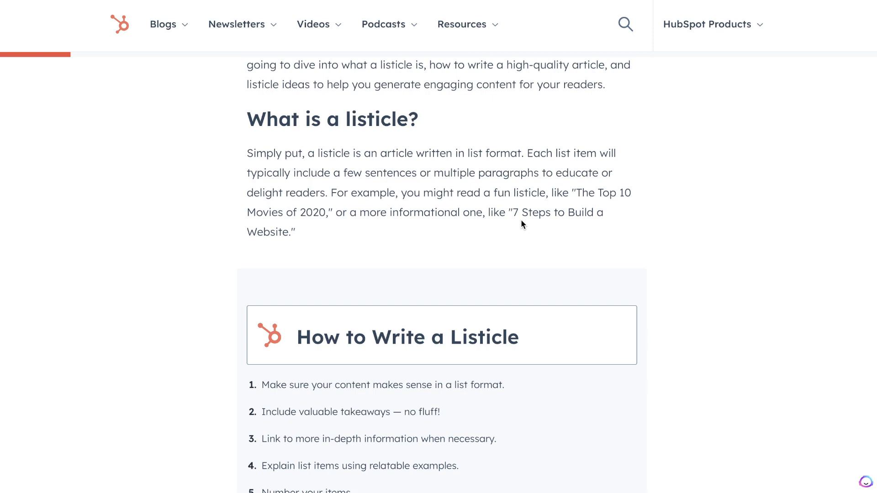
# Step: Read through HubSpot's article on writing listicles, scrolling down and back up
pyautogui.scroll(-4, 524, 223)
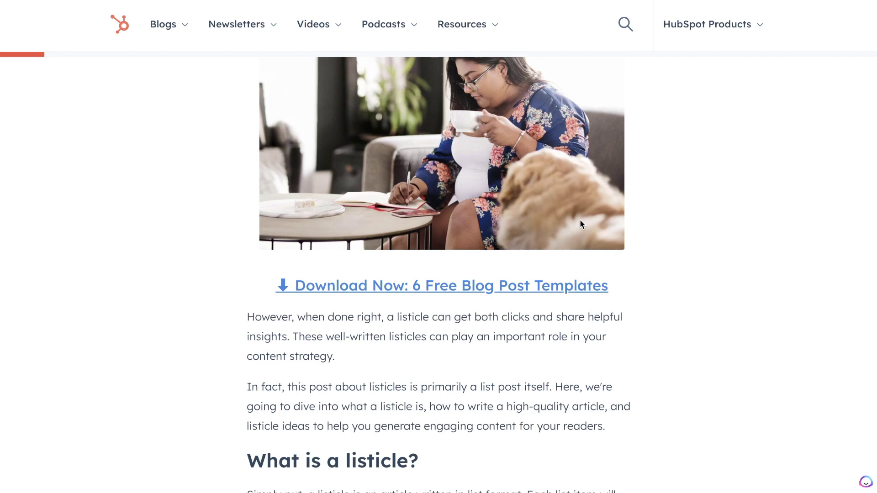
pyautogui.scroll(3, 581, 223)
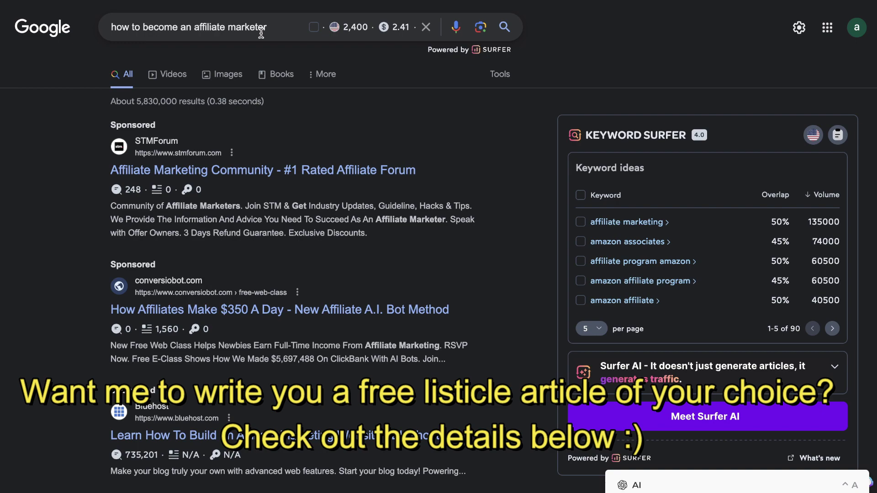
# Step: Scroll to the Ahrefs 'Affiliate Marketing For Beginners' result and bring up its link options
pyautogui.scroll(-7, 286, 123)
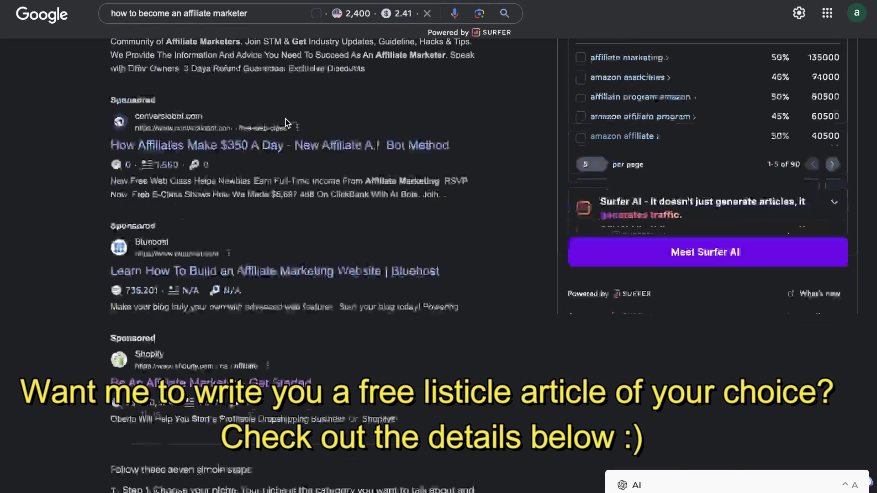
pyautogui.scroll(-5, 286, 124)
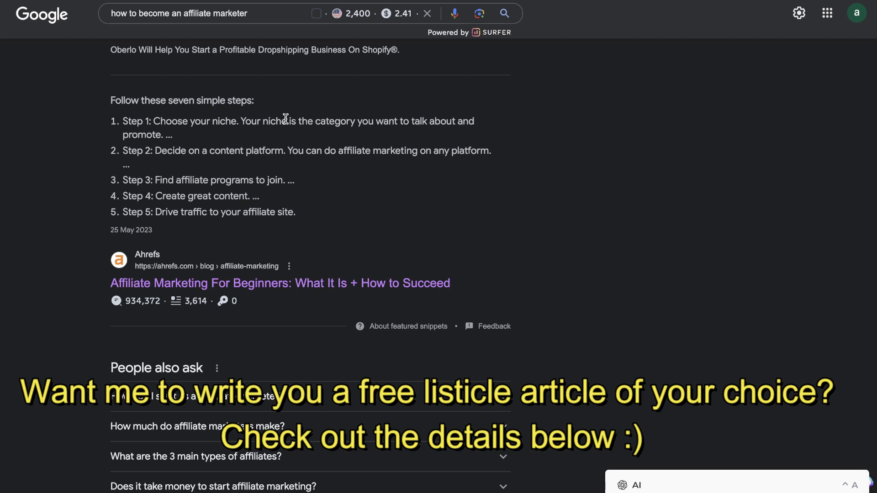
pyautogui.rightClick(272, 287)
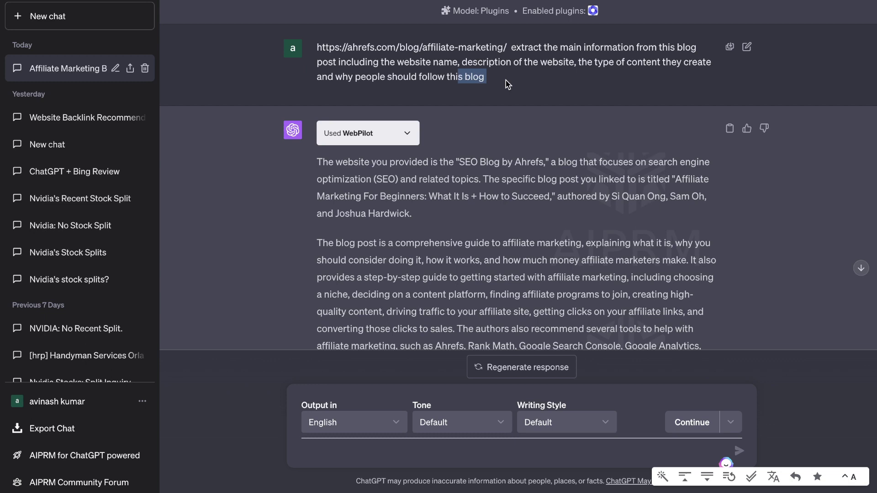
# Step: Select and review the earlier ChatGPT prompt's instruction text
pyautogui.moveTo(498, 78); pyautogui.dragTo(317, 53)
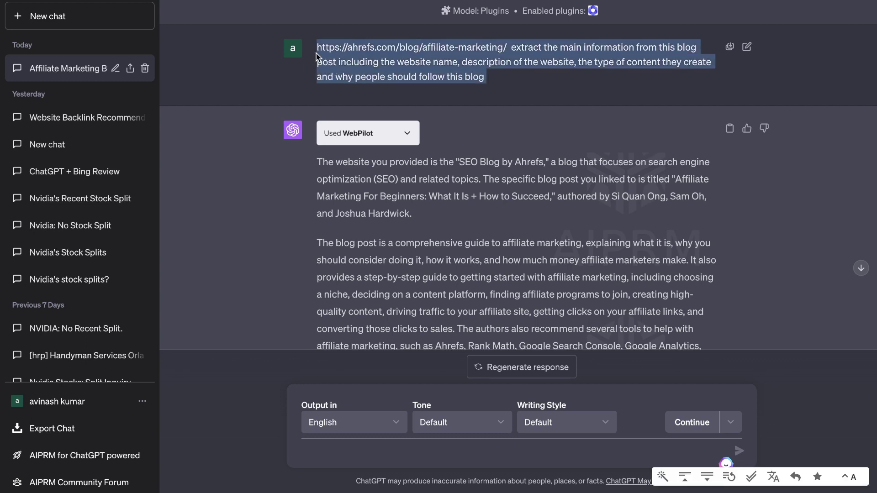
pyautogui.click(503, 66)
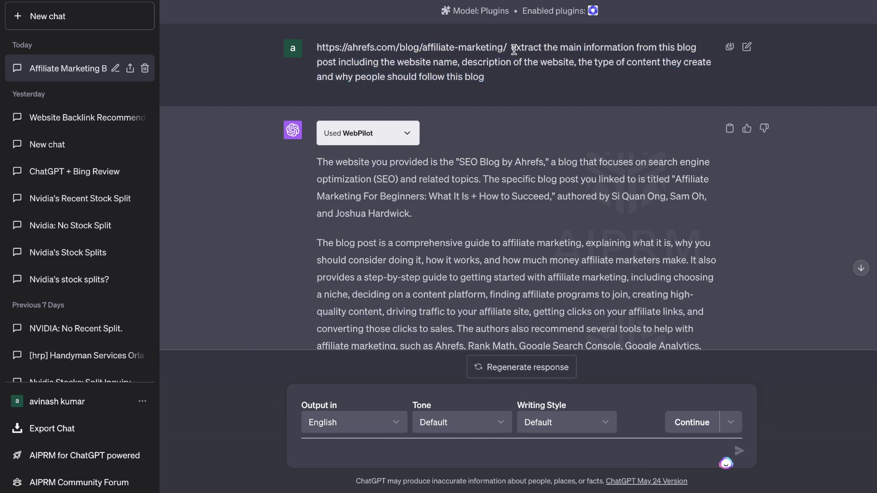
pyautogui.moveTo(512, 47); pyautogui.dragTo(527, 68)
pyautogui.click(528, 77)
# Step: Copy the Authority Hacker result's link address from the Google results
pyautogui.scroll(-5, 527, 78)
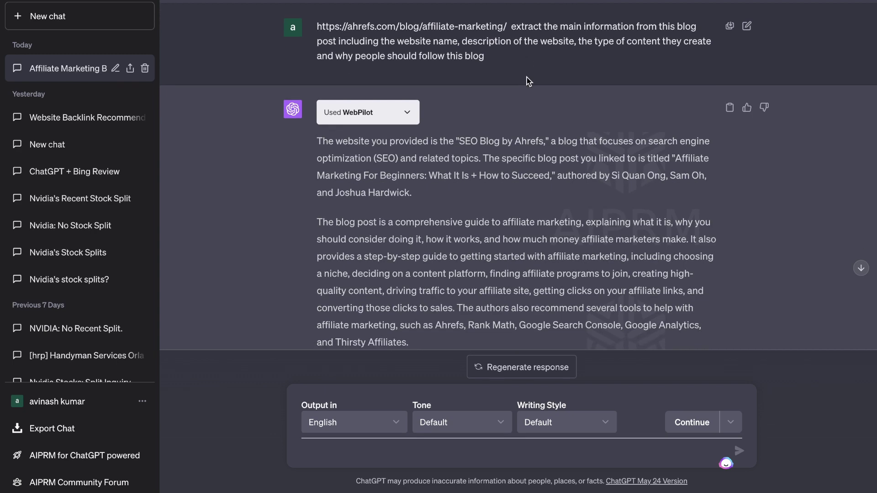
pyautogui.scroll(3, 528, 78)
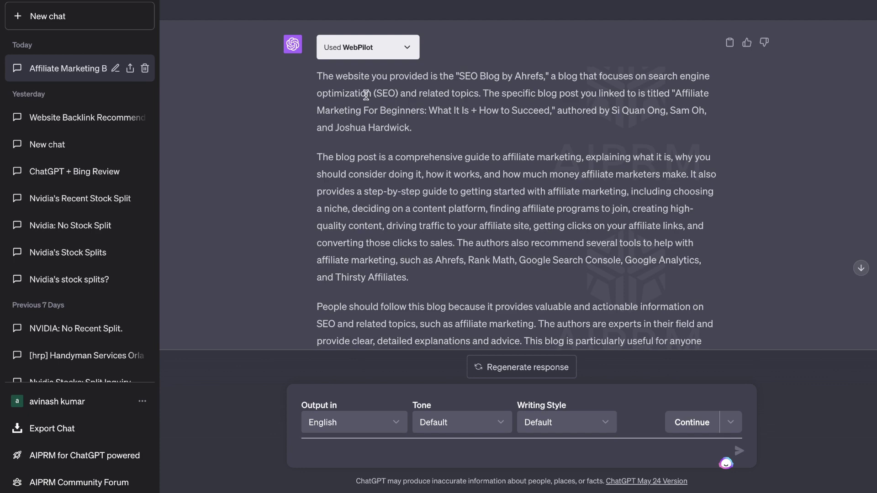
pyautogui.scroll(-1, 427, 88)
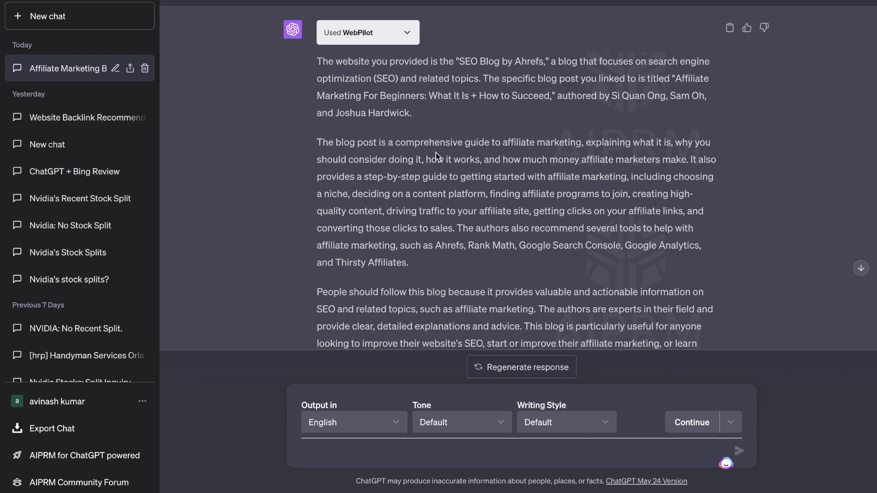
pyautogui.scroll(-1, 439, 157)
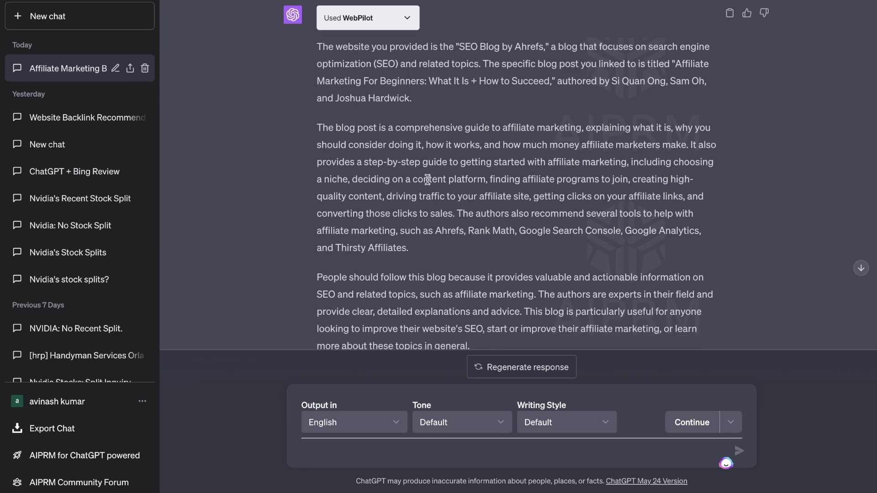
pyautogui.scroll(3, 427, 179)
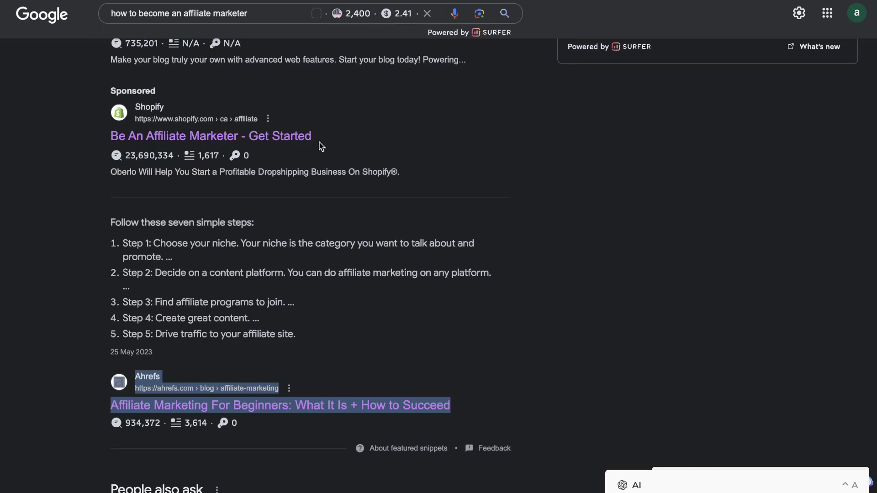
pyautogui.scroll(10, 320, 145)
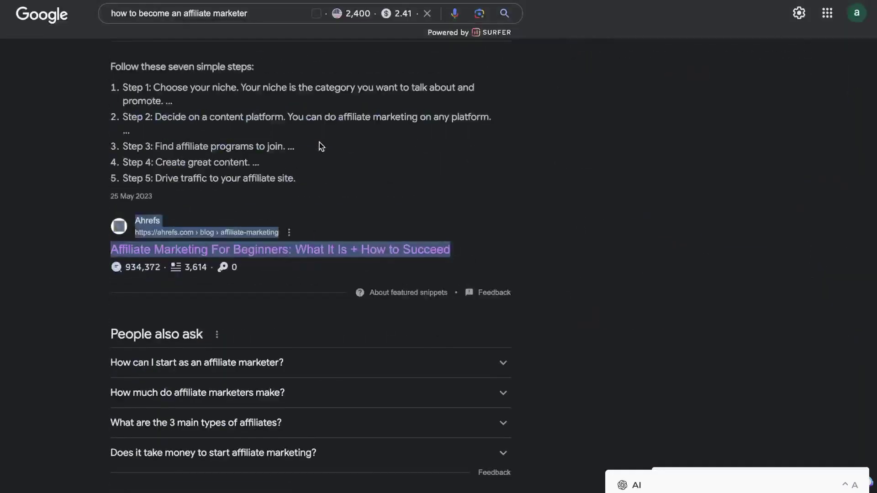
pyautogui.scroll(-5, 323, 145)
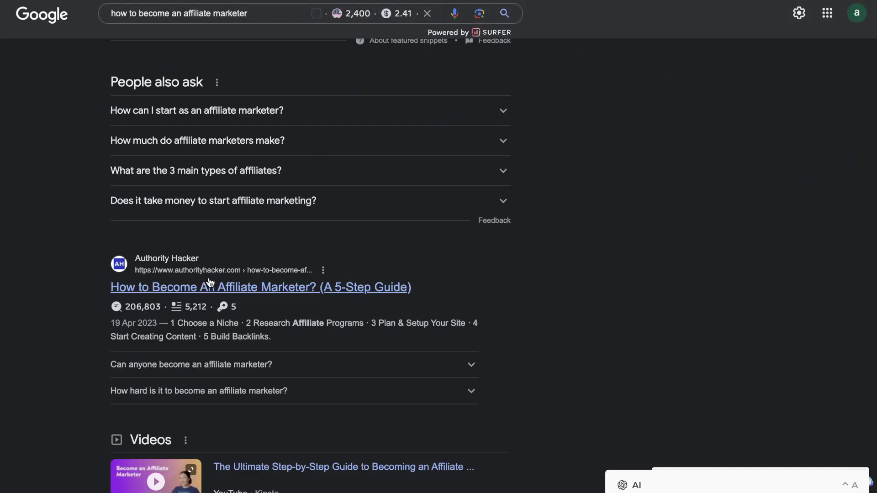
pyautogui.rightClick(210, 281)
pyautogui.click(239, 347)
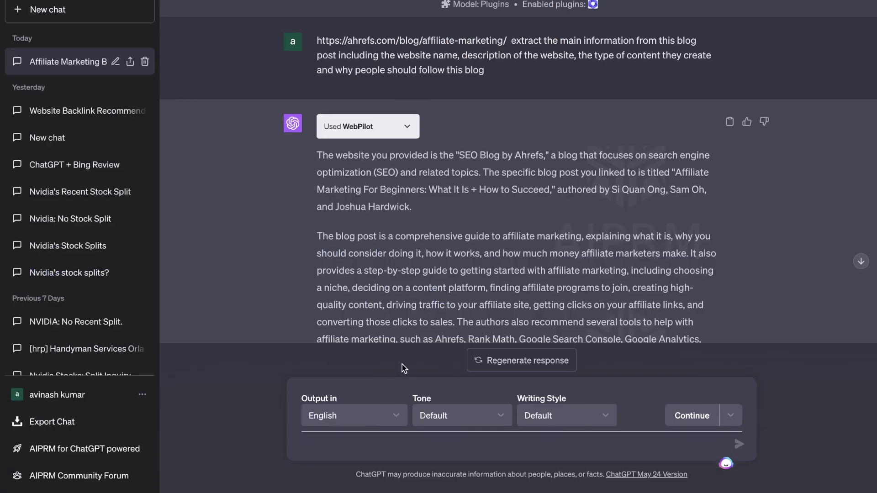
# Step: Send ChatGPT the Authority Hacker URL followed by the earlier extraction instruction
pyautogui.click(359, 456)
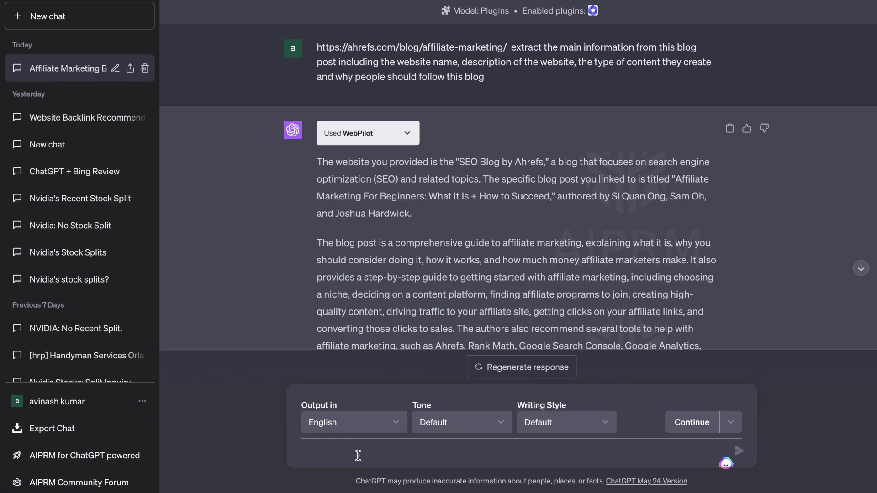
pyautogui.hotkey('ctrl', 'v')
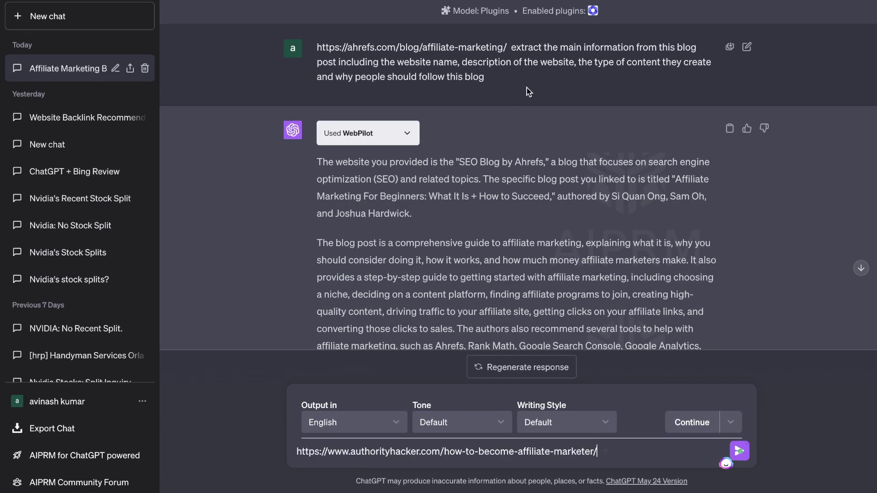
pyautogui.moveTo(512, 50); pyautogui.dragTo(525, 93)
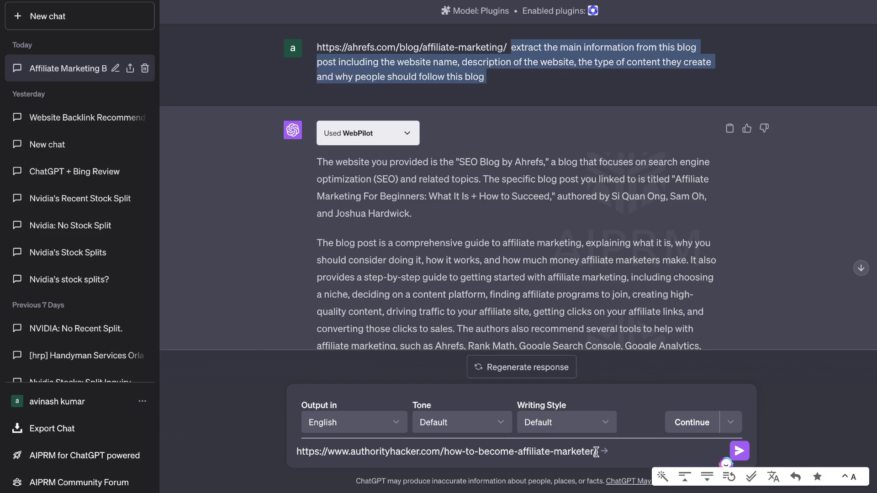
pyautogui.click(596, 452)
pyautogui.hotkey('ctrl', 'v')
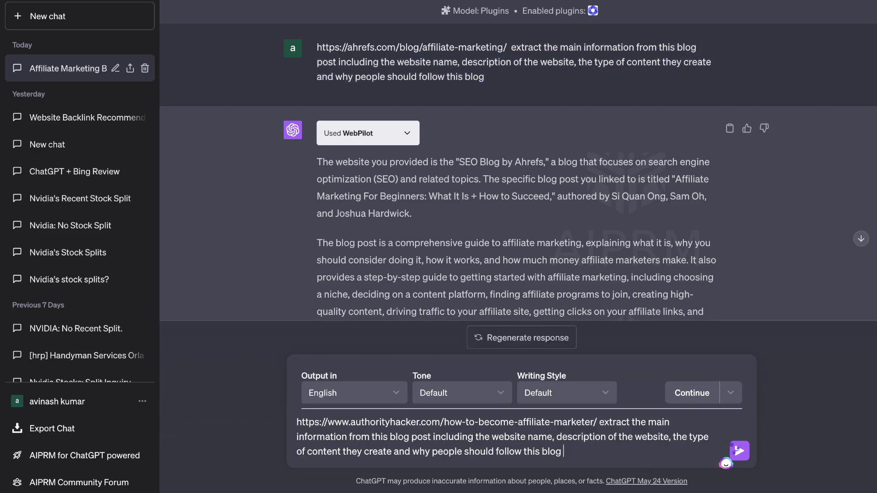
pyautogui.press('Return')
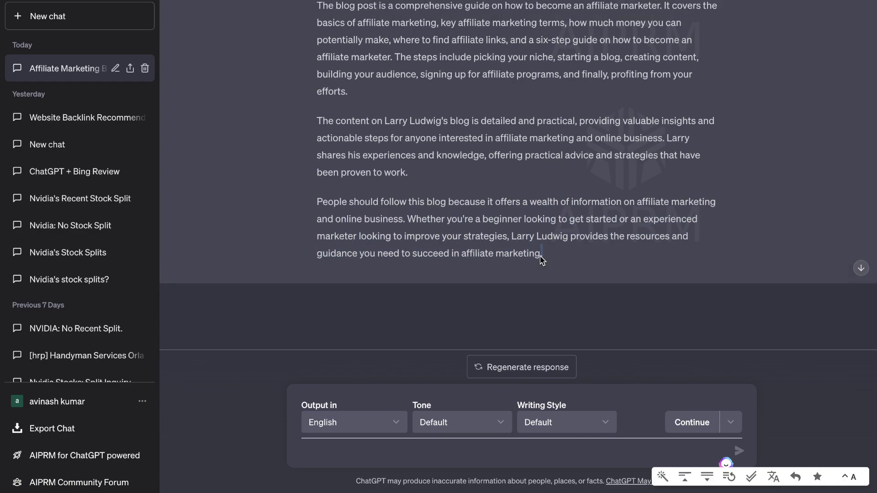
# Step: Review ChatGPT's reply on the Authority Hacker guide, then return to the OpenAI Playground
pyautogui.moveTo(540, 257); pyautogui.dragTo(464, 0)
pyautogui.scroll(-1, 493, 128)
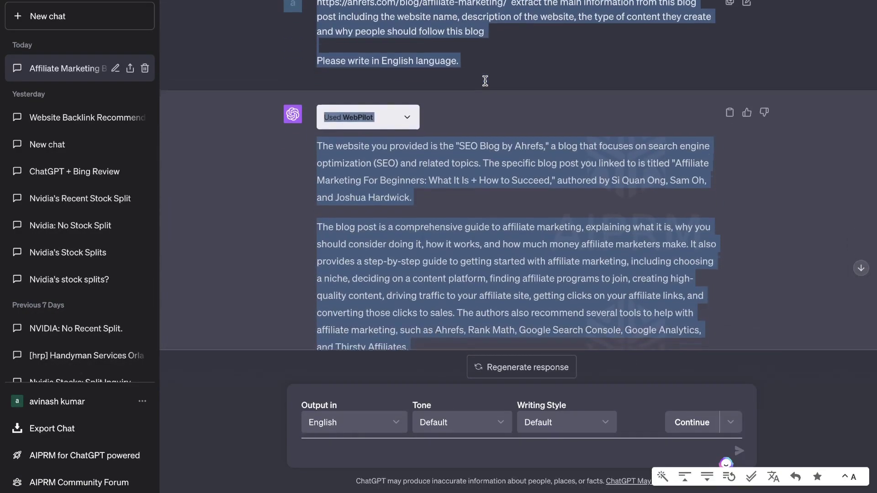
pyautogui.click(484, 139)
pyautogui.scroll(1, 487, 137)
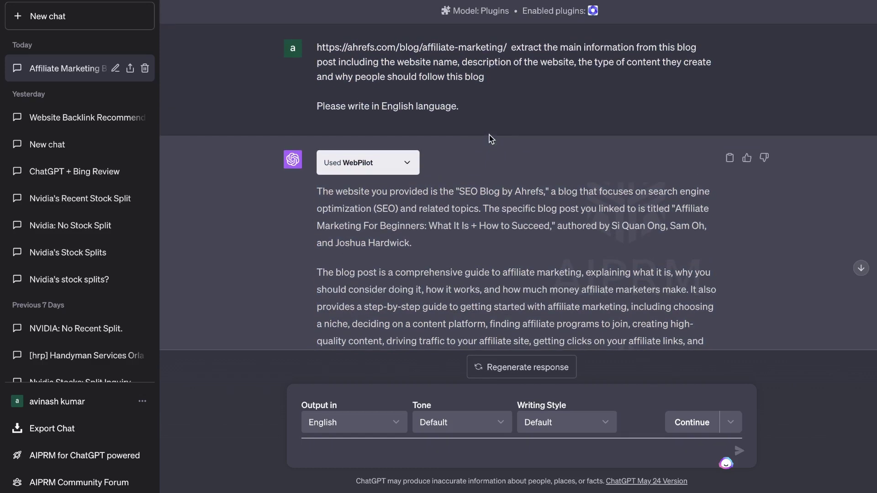
pyautogui.hotkey('ctrl', 'Tab')
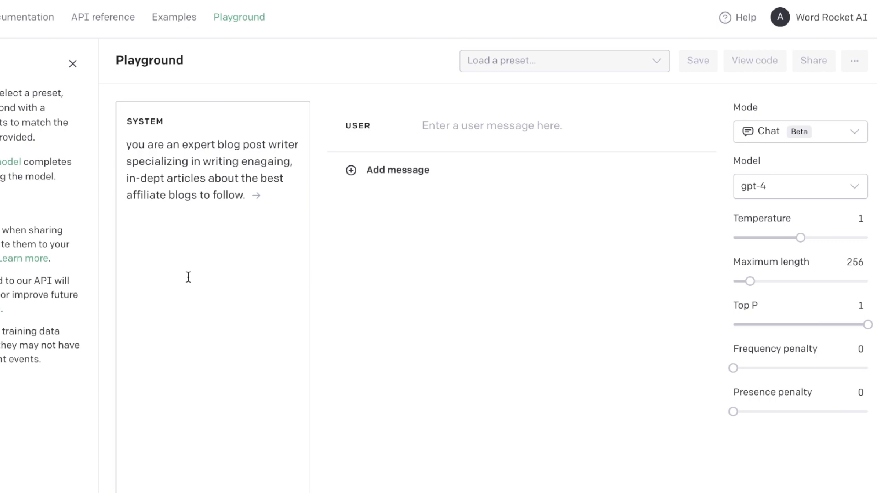
# Step: Paste the affiliate blog research notes on a new line after the system role description
pyautogui.click(245, 245)
pyautogui.press('Return')
pyautogui.press('Return')
pyautogui.hotkey('ctrl', 'v')
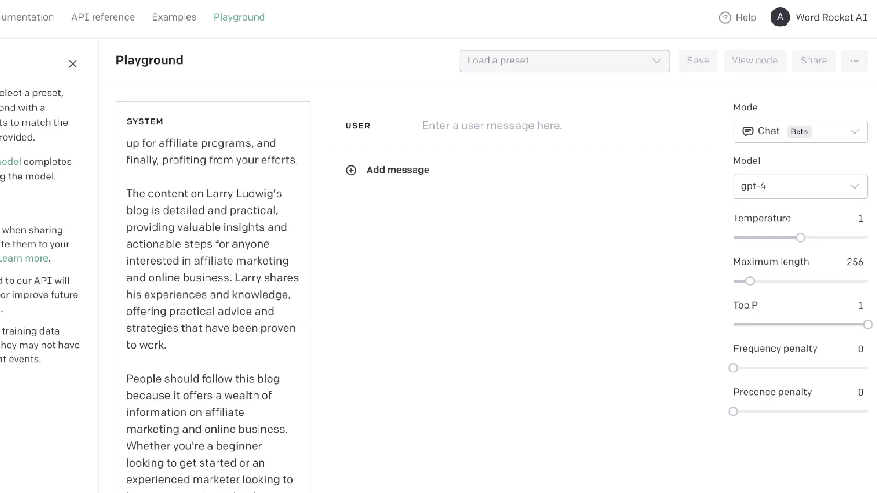
pyautogui.scroll(3, 213, 297)
pyautogui.scroll(-10, 213, 297)
pyautogui.scroll(8, 213, 297)
pyautogui.scroll(15, 213, 297)
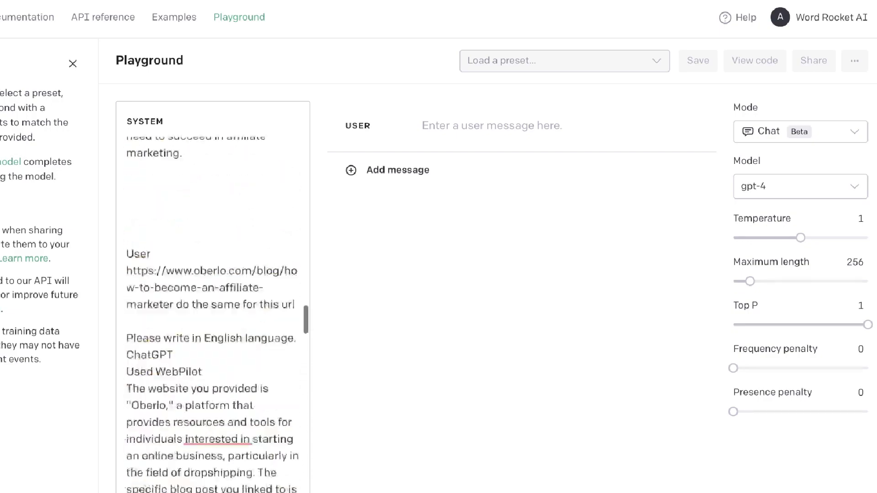
pyautogui.scroll(6, 213, 297)
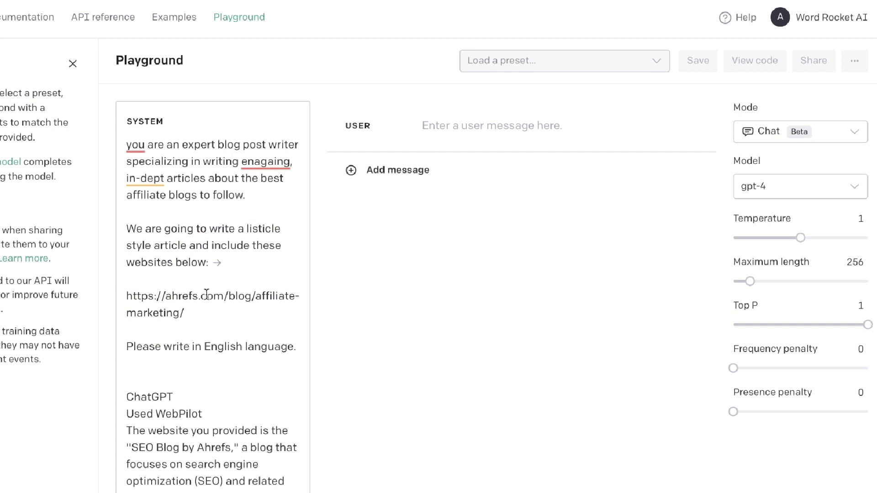
# Step: Delete the stray 'Please write in English language.' line from the system message
pyautogui.doubleClick(213, 346)
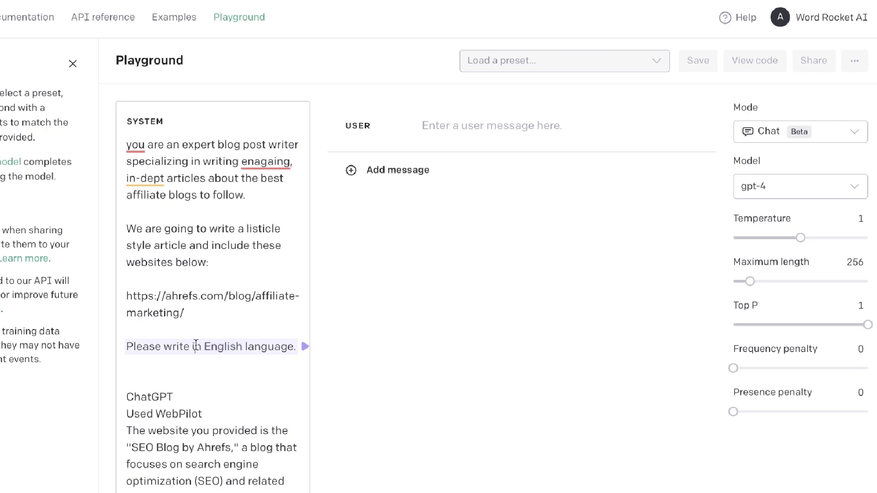
pyautogui.tripleClick(214, 346)
pyautogui.press('BackSpace')
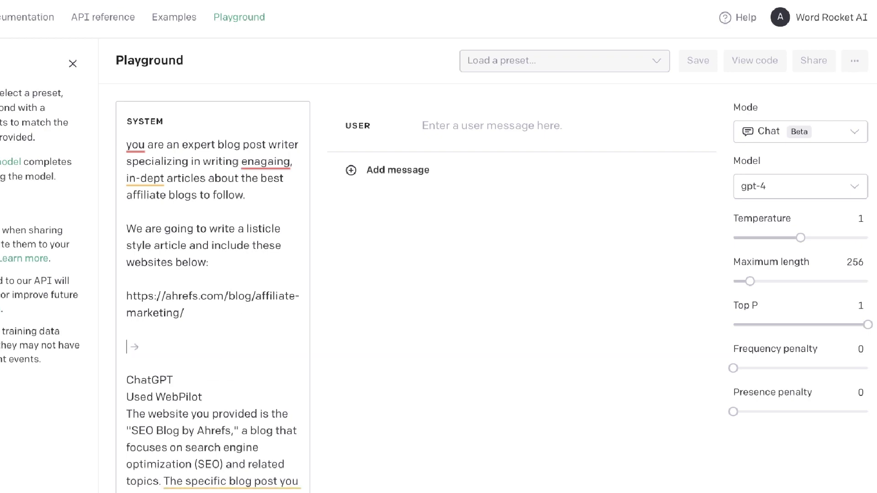
pyautogui.scroll(-8, 218, 359)
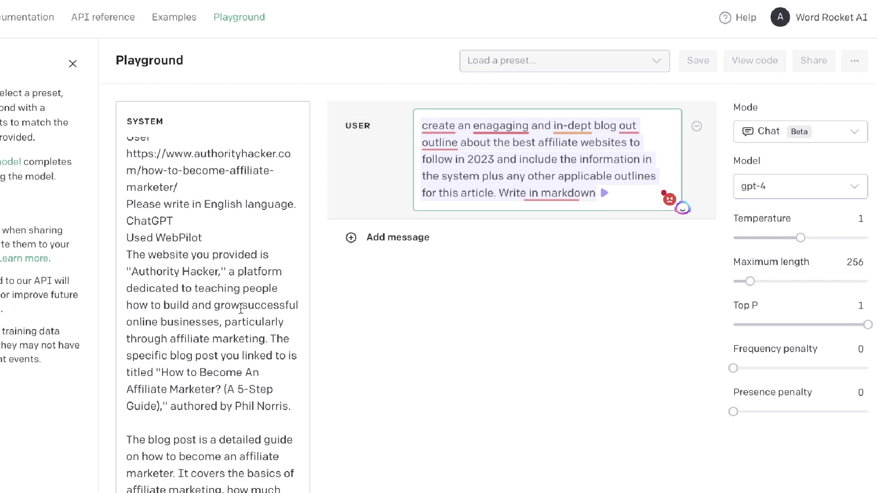
# Step: Set temperature 0.79, maximum length 1961, frequency penalty 0.17 and presence penalty 0.04
pyautogui.moveTo(576, 192)
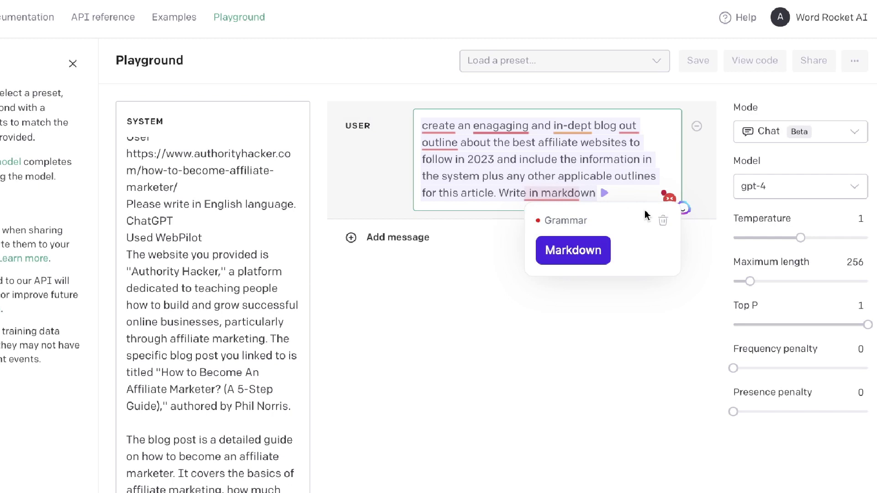
pyautogui.moveTo(800, 238); pyautogui.dragTo(786, 245)
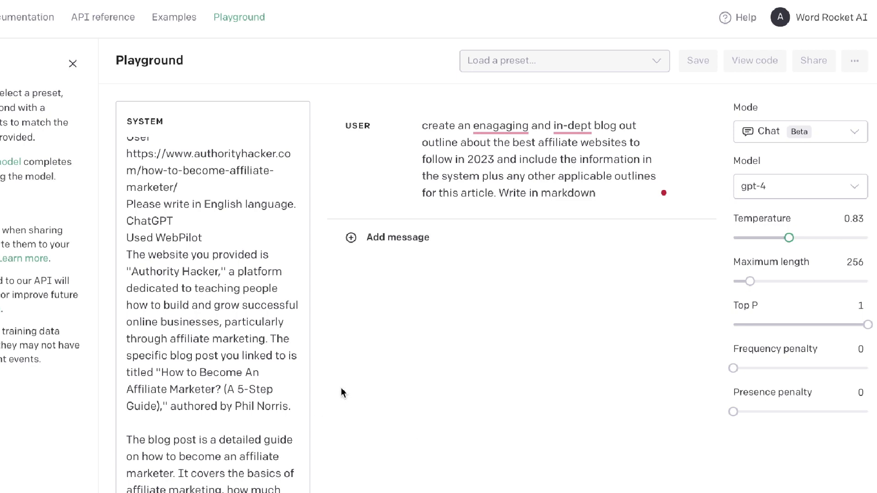
pyautogui.moveTo(749, 281); pyautogui.dragTo(827, 281)
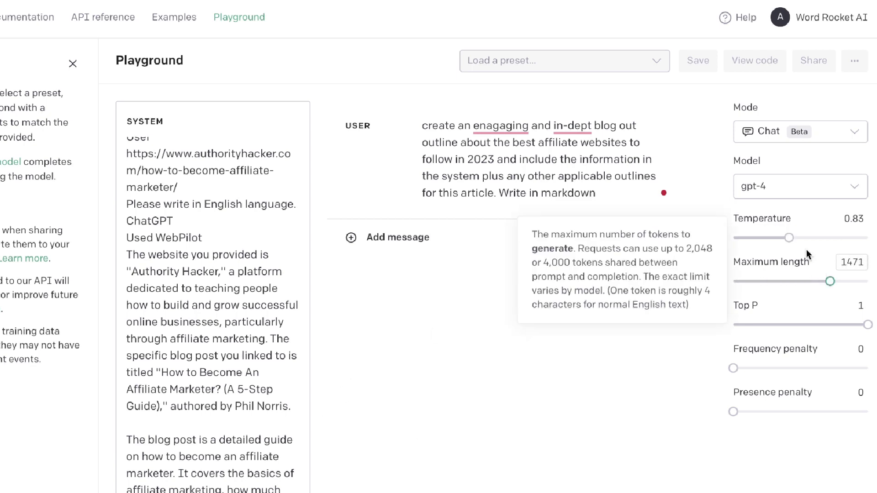
pyautogui.moveTo(790, 239); pyautogui.dragTo(787, 238)
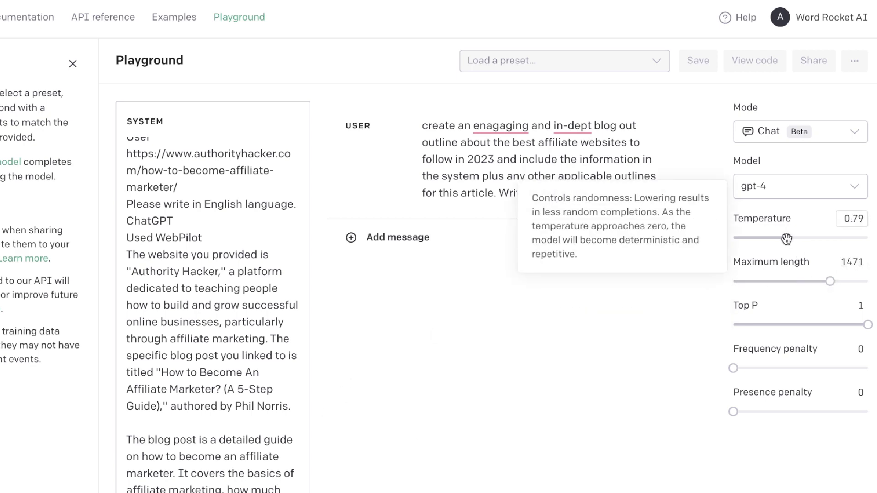
pyautogui.moveTo(831, 281); pyautogui.dragTo(862, 281)
pyautogui.moveTo(734, 369); pyautogui.dragTo(745, 368)
pyautogui.moveTo(733, 411); pyautogui.dragTo(736, 411)
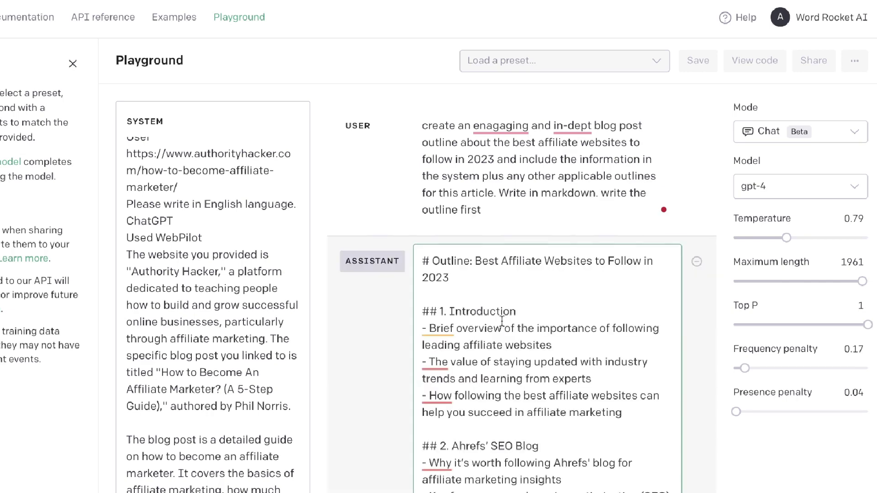
# Step: Scroll through the generated eight-section affiliate-websites outline down to its Conclusion
pyautogui.scroll(-1, 563, 282)
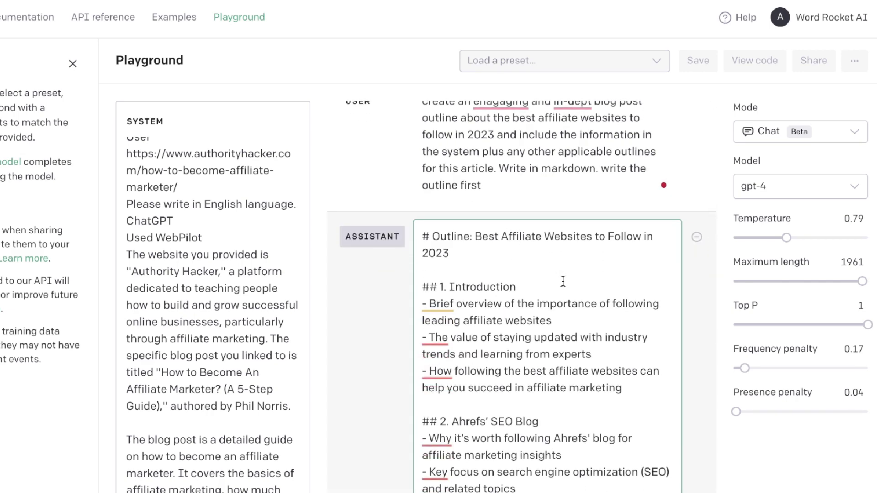
pyautogui.scroll(-3, 557, 288)
pyautogui.scroll(-3, 545, 296)
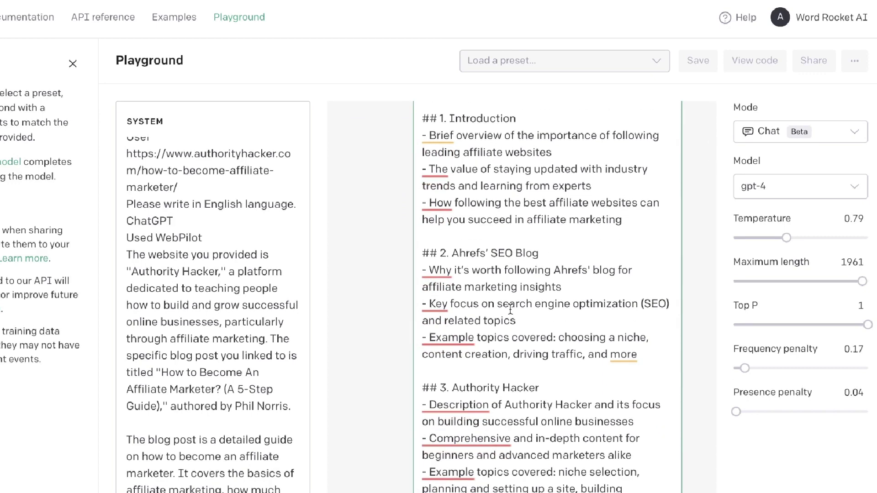
pyautogui.scroll(-6, 523, 297)
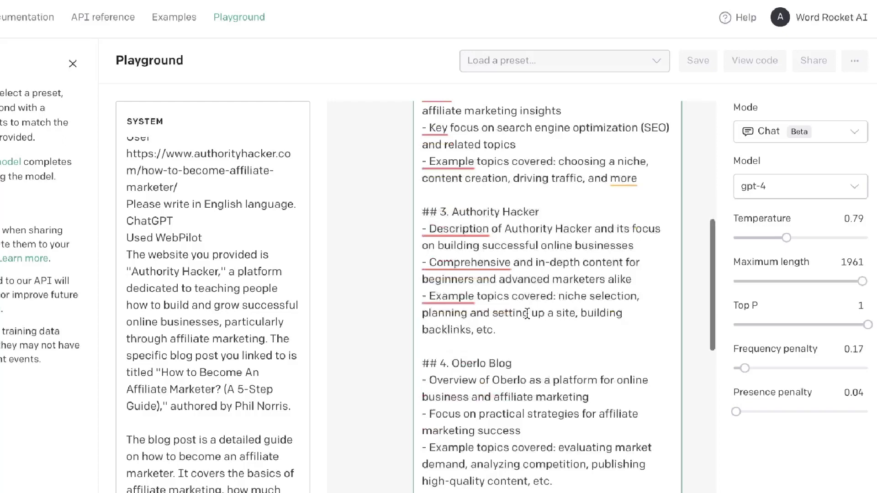
pyautogui.scroll(-3, 526, 310)
pyautogui.scroll(-5, 528, 313)
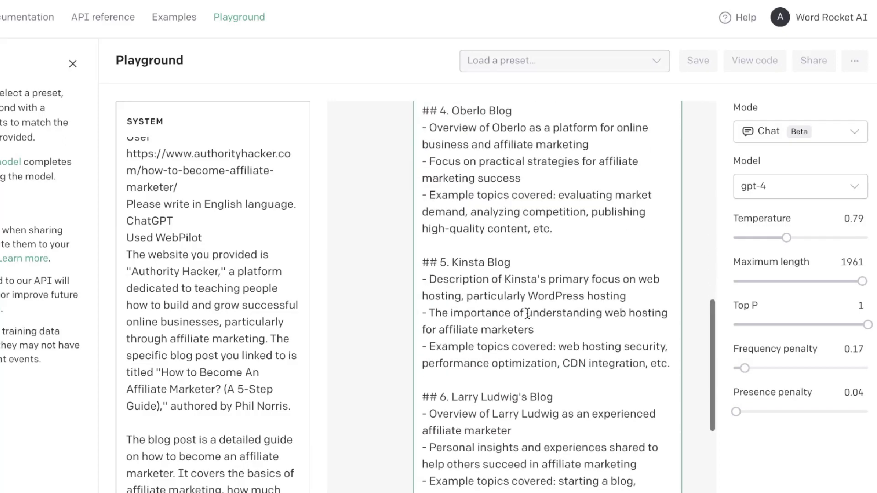
pyautogui.scroll(-5, 530, 320)
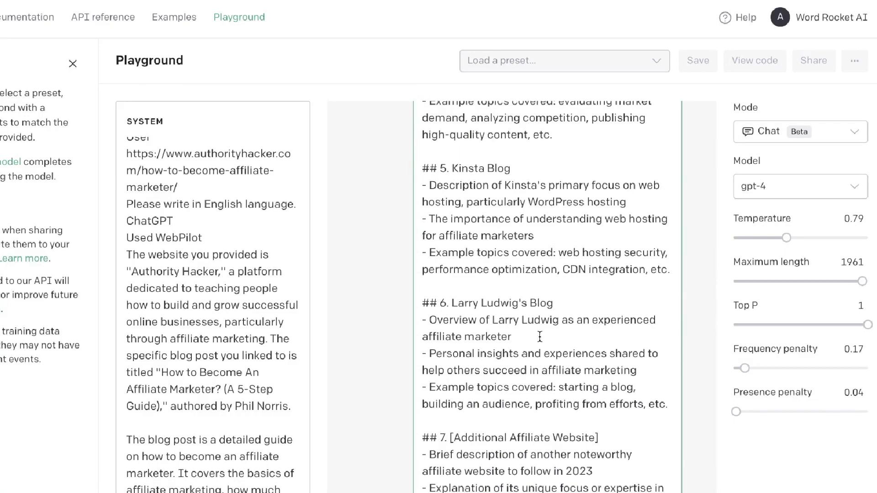
pyautogui.scroll(-5, 540, 337)
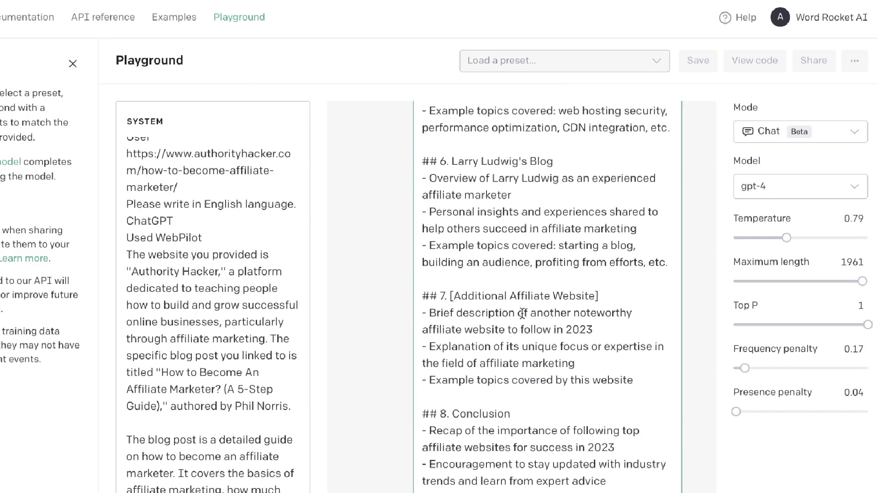
pyautogui.scroll(-2, 523, 315)
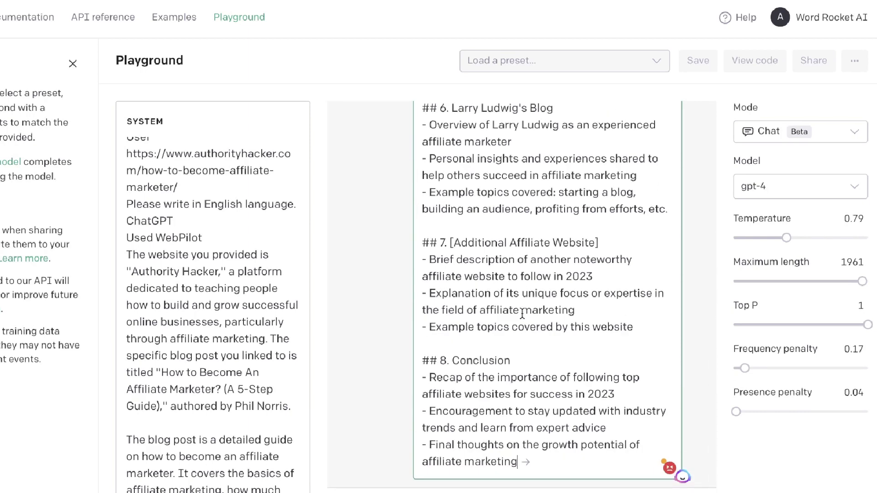
pyautogui.scroll(15, 489, 342)
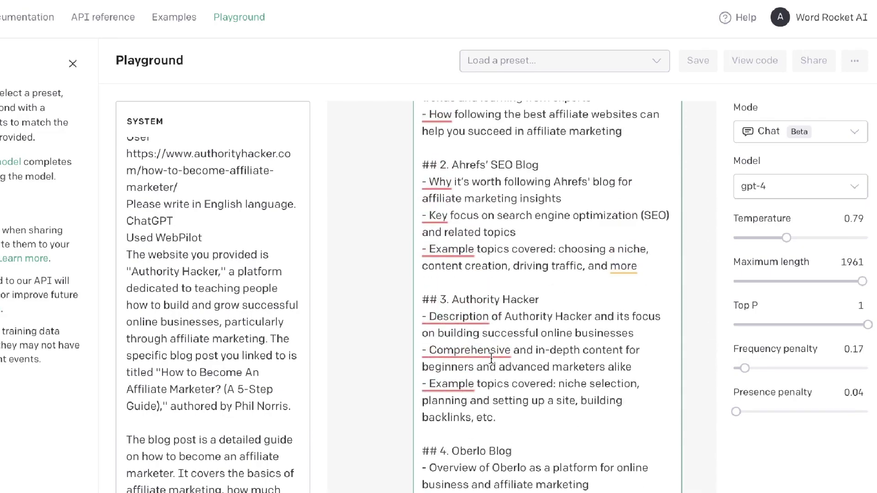
pyautogui.scroll(6, 491, 359)
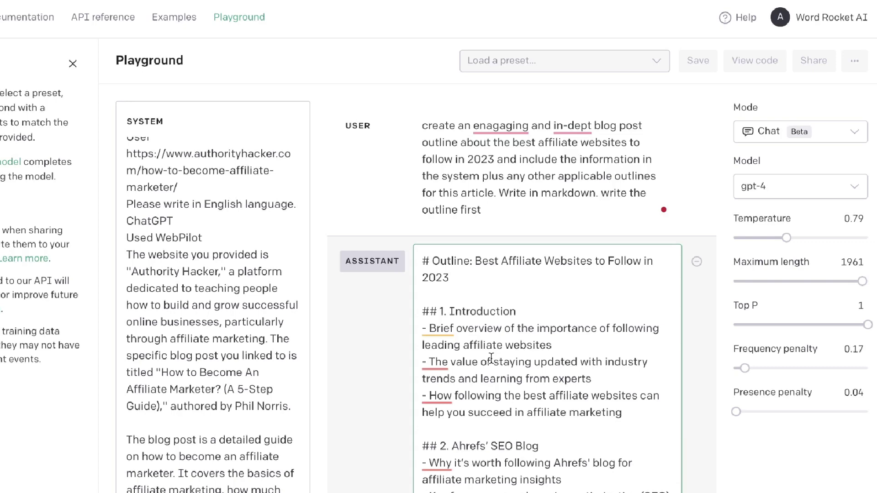
pyautogui.scroll(-20, 491, 359)
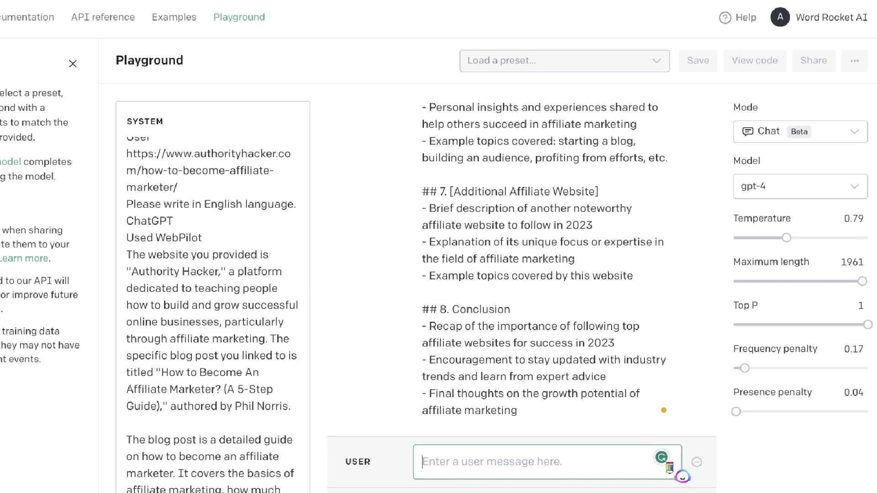
# Step: Paste the follow-up prompt asking GPT to expand the outline into a full article
pyautogui.write('now using the information in the system and the outline. Write the full article. Be as in-dept as possible and include lists and tables. Write in an engaging and informative tone and always write in markdown.')
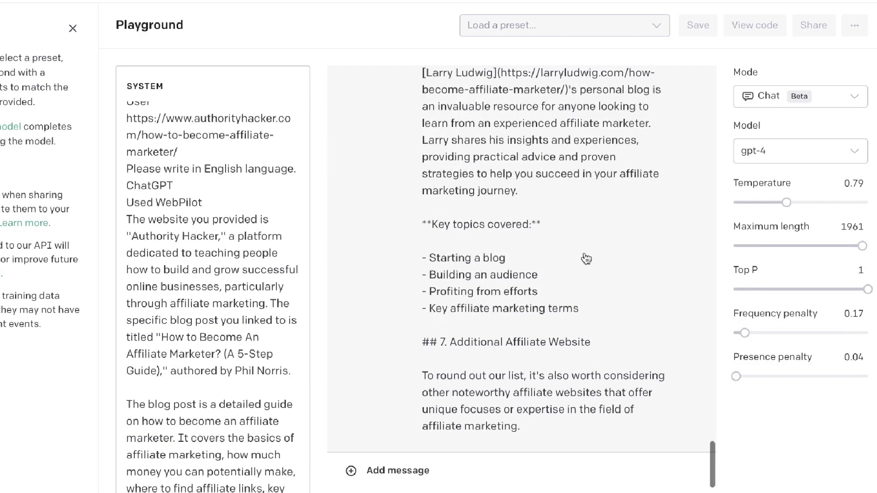
# Step: Select the whole GPT-4 article and count its words with Word Counter Plus: 617
pyautogui.click(501, 235)
pyautogui.hotkey('ctrl', 'a')
pyautogui.scroll(-2, 502, 235)
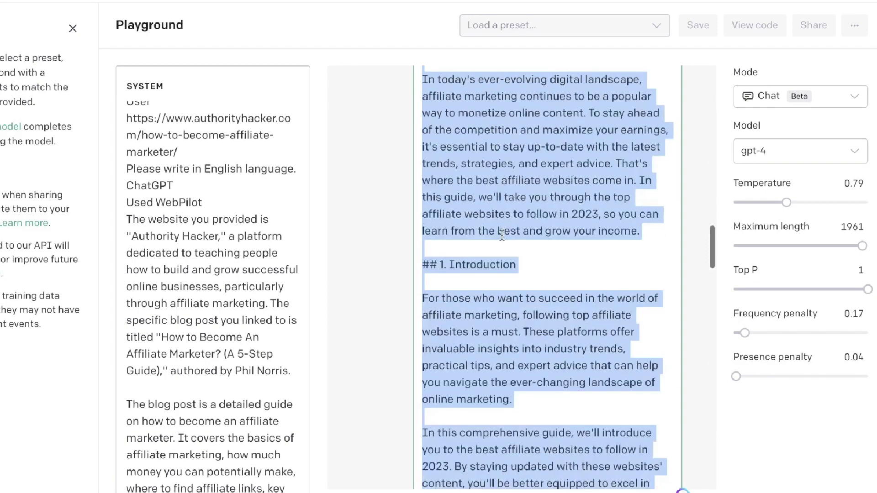
pyautogui.rightClick(497, 332)
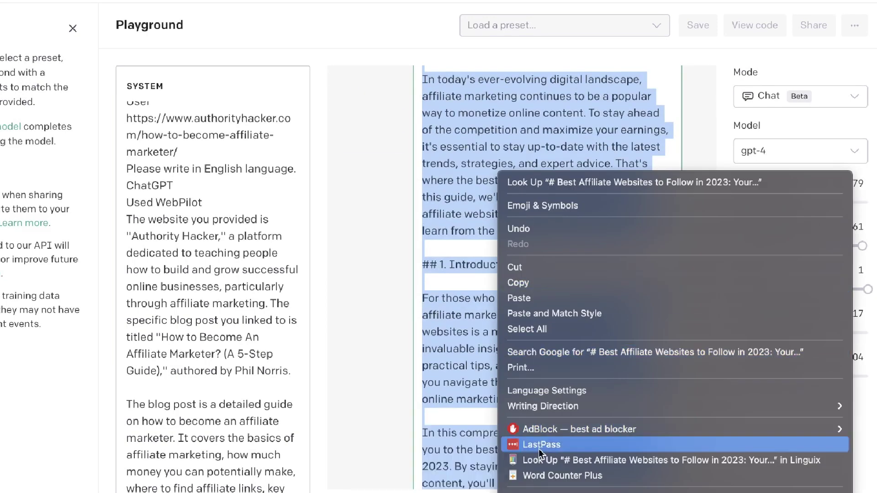
pyautogui.click(563, 476)
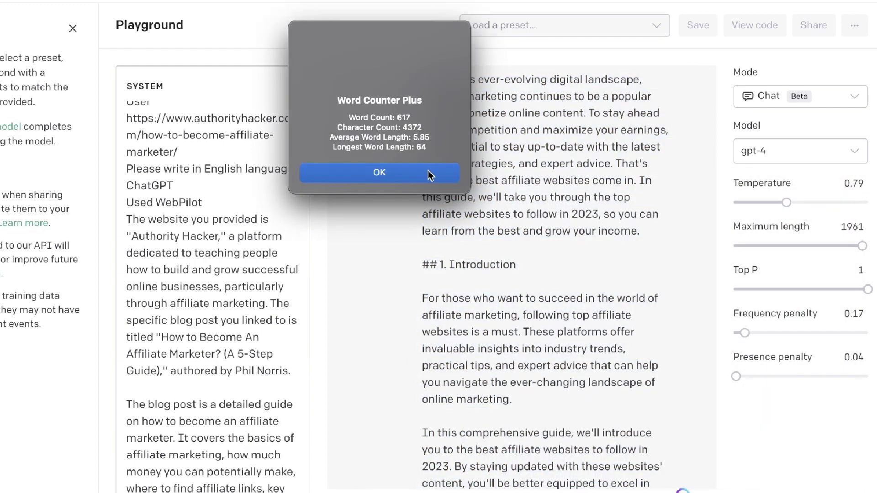
pyautogui.click(431, 175)
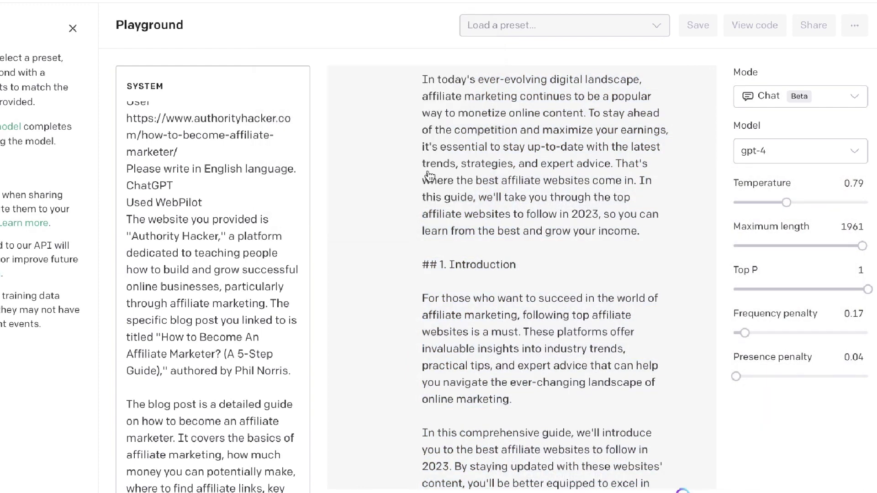
pyautogui.scroll(2, 429, 176)
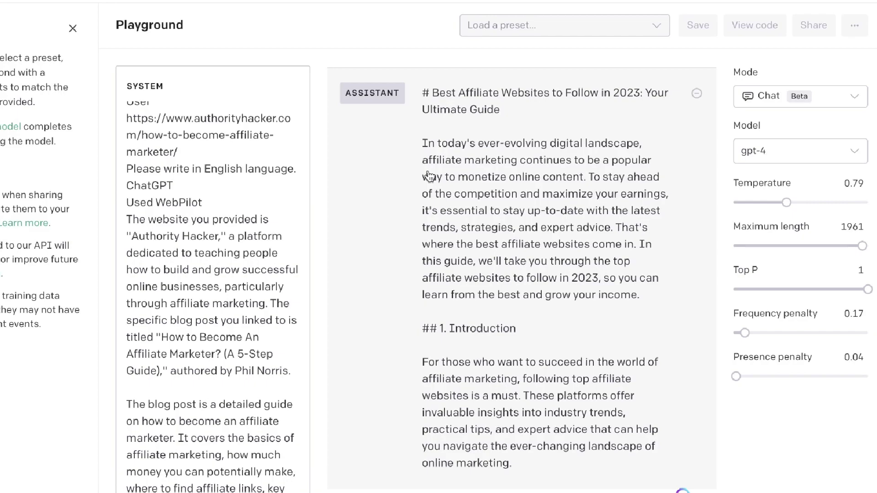
# Step: Review the earlier conversation, then select the pasted affiliate-website notes in the System message
pyautogui.scroll(-15, 565, 355)
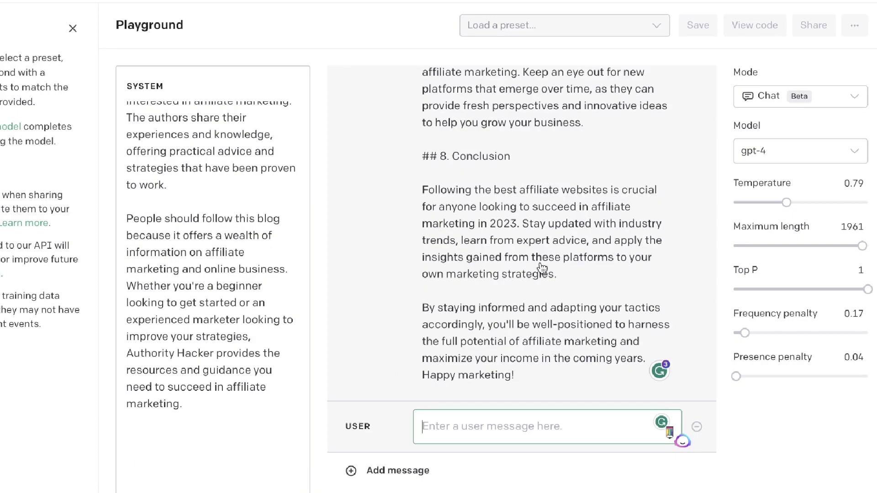
pyautogui.scroll(10, 542, 269)
pyautogui.scroll(20, 543, 269)
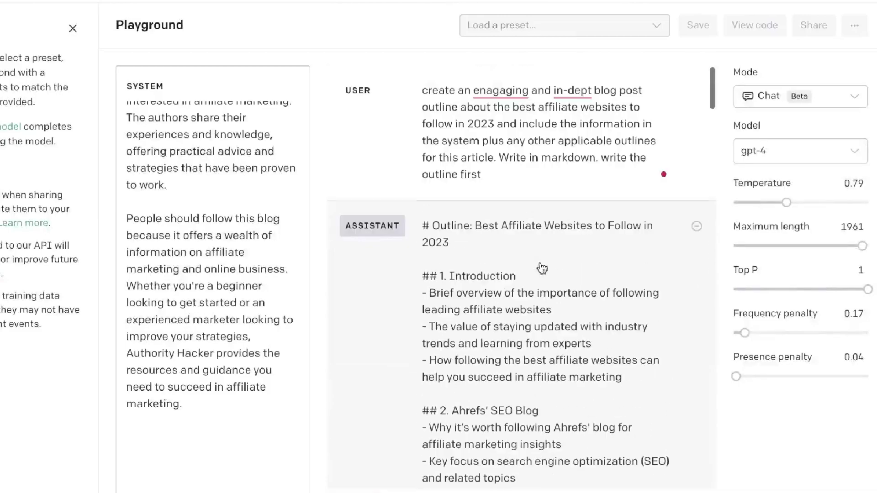
pyautogui.scroll(-10, 693, 94)
pyautogui.scroll(10, 691, 94)
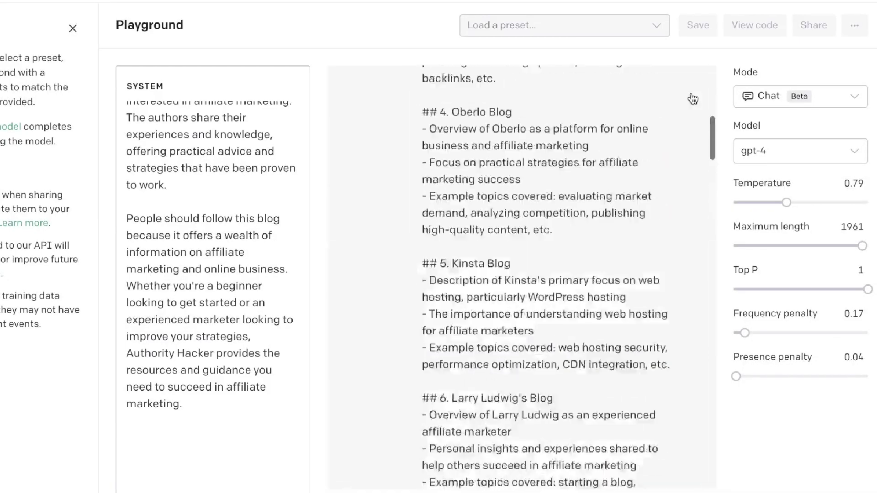
pyautogui.scroll(-15, 695, 91)
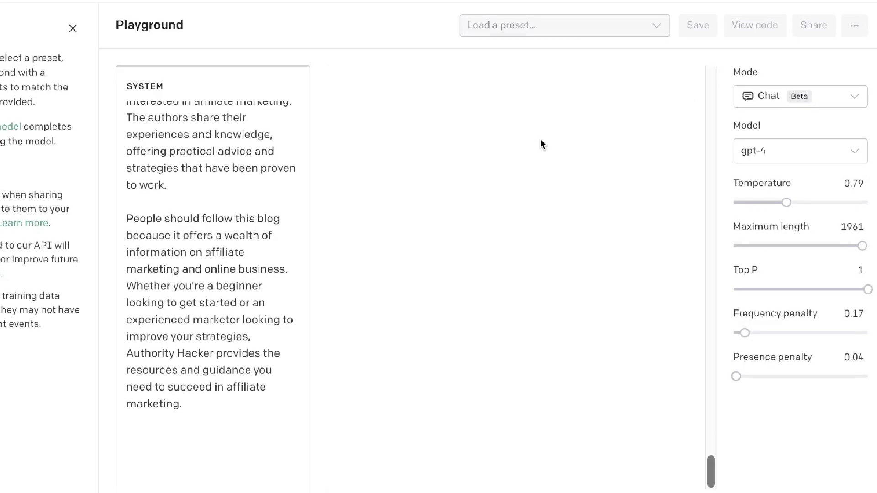
pyautogui.scroll(15, 192, 408)
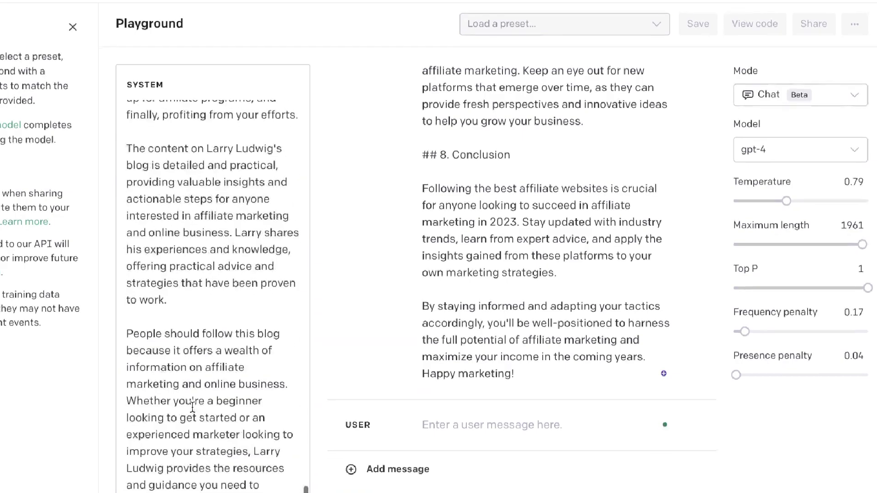
pyautogui.moveTo(192, 407); pyautogui.dragTo(177, 243)
# Step: Switch the model to gpt-3.5-turbo
pyautogui.click(731, 157)
pyautogui.click(749, 152)
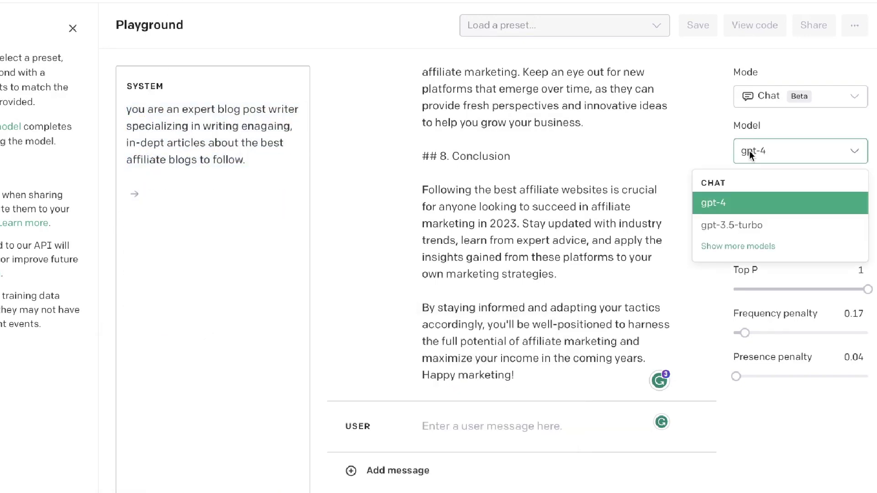
pyautogui.click(749, 218)
# Step: Submit the user prompt 'expand this a' to generate an expanded article
pyautogui.click(478, 433)
pyautogui.write('expand th')
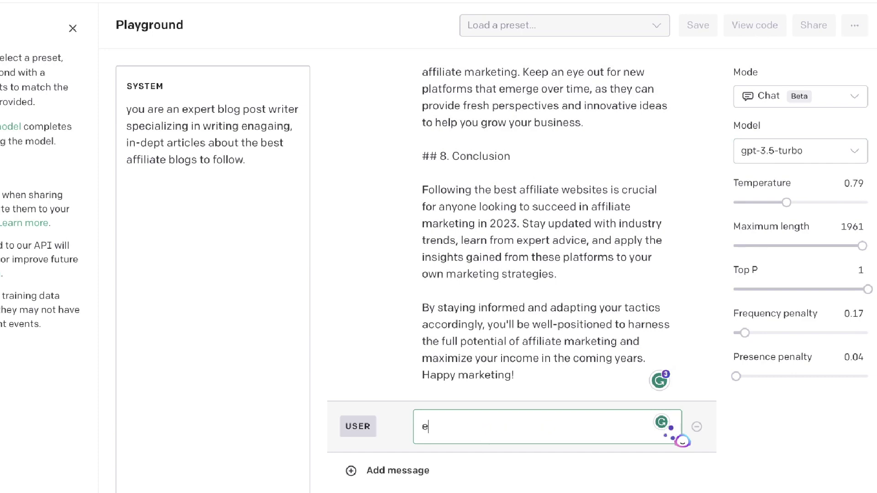
pyautogui.write('is a')
pyautogui.press('super+Return')
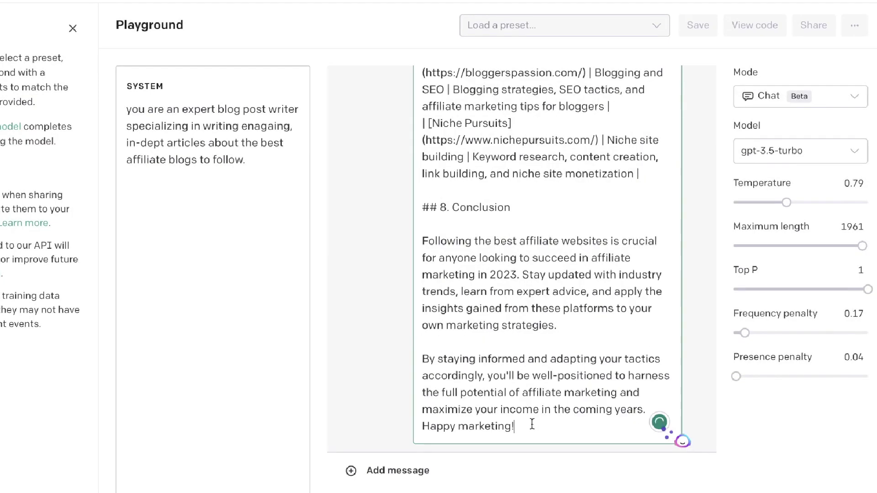
# Step: Word-count the expanded reply with Word Counter Plus (1345 words), then select it all for copying
pyautogui.moveTo(533, 423); pyautogui.dragTo(513, 53)
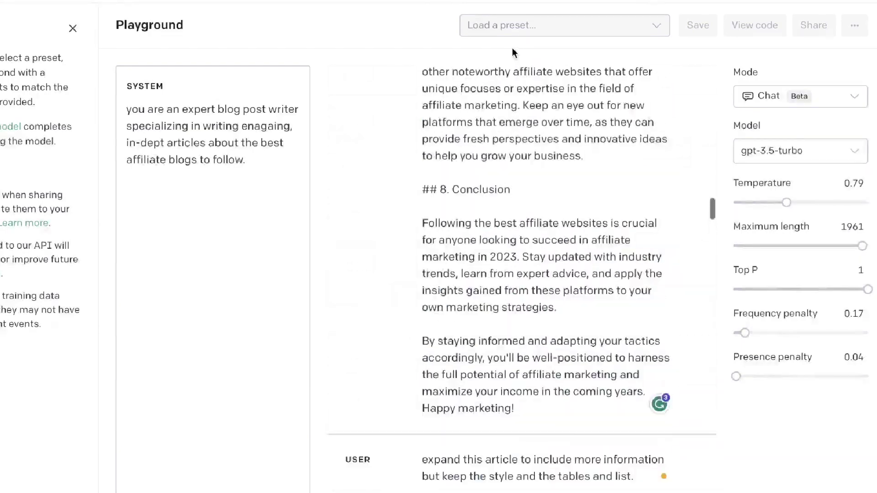
pyautogui.scroll(-8, 479, 237)
pyautogui.rightClick(479, 237)
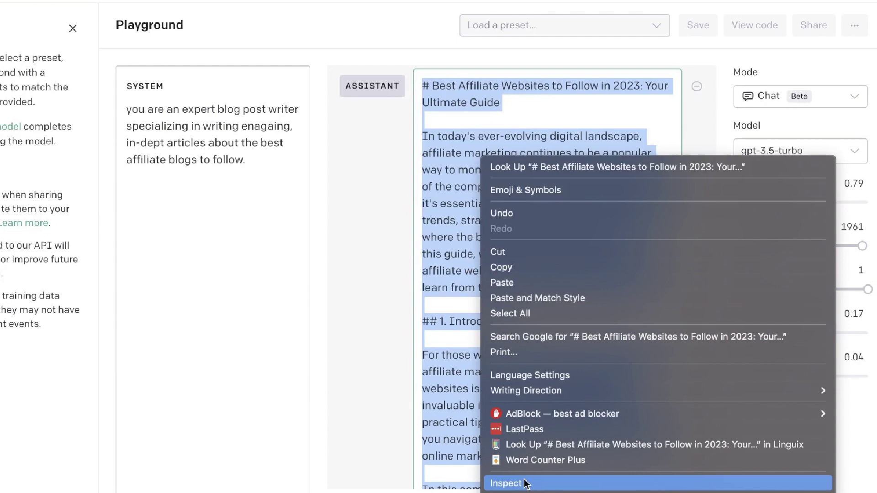
pyautogui.click(517, 463)
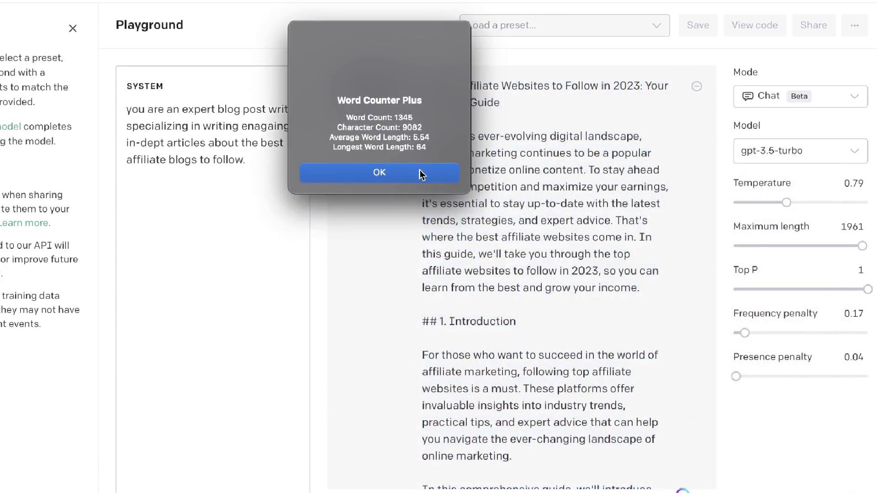
pyautogui.click(421, 173)
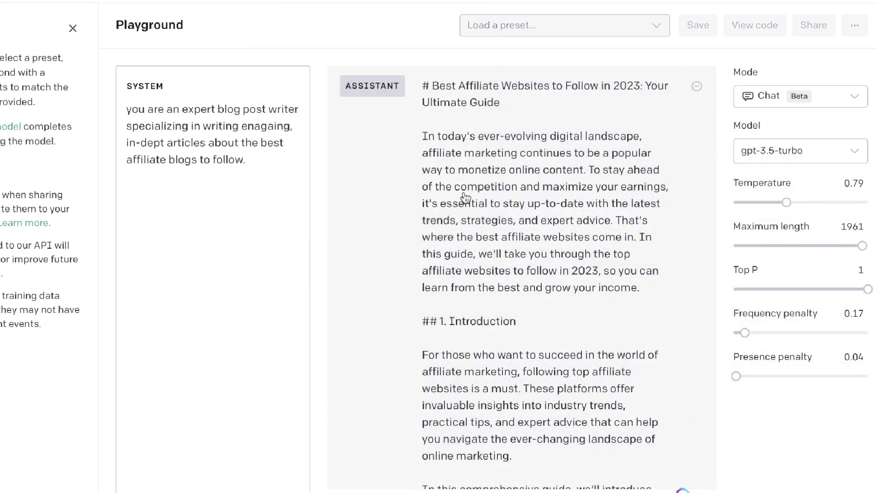
pyautogui.hotkey('ctrl', 'a')
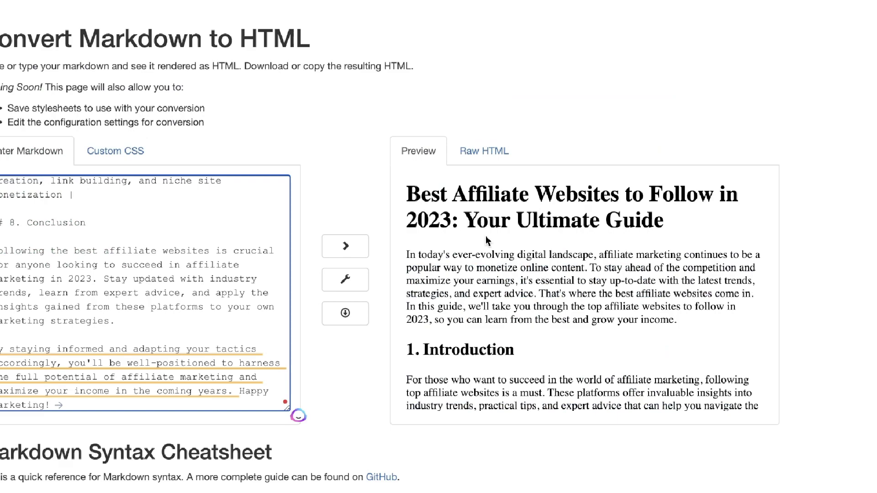
# Step: Scroll the HTML preview through '8. Conclusion' and the four-site Additional Affiliate Websites table
pyautogui.scroll(-1, 590, 262)
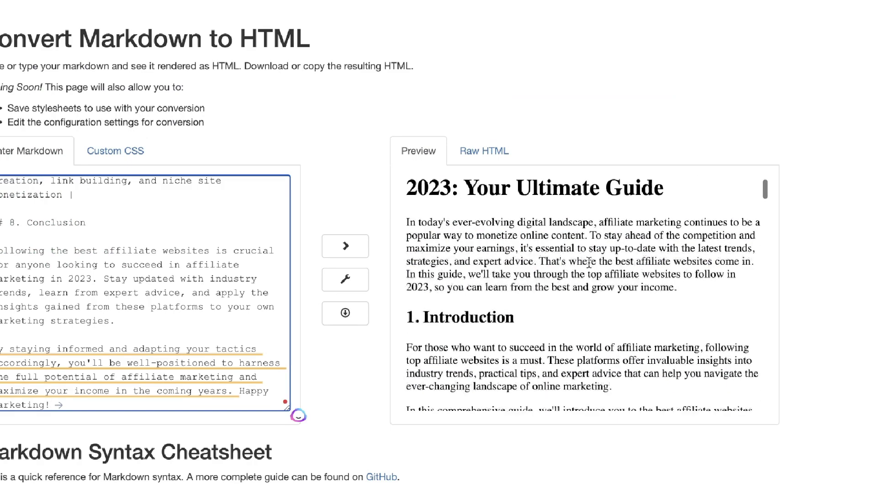
pyautogui.scroll(1, 589, 262)
pyautogui.scroll(-10, 589, 263)
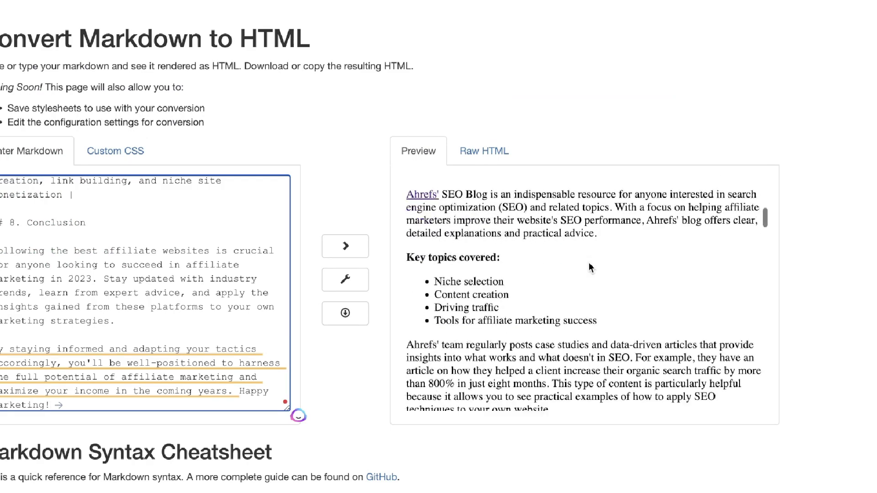
pyautogui.scroll(1, 590, 267)
pyautogui.scroll(-6, 591, 256)
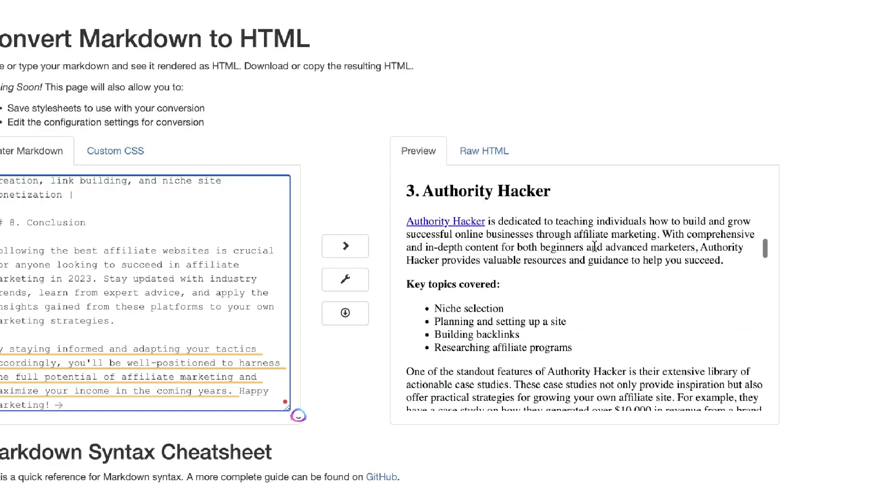
pyautogui.scroll(-8, 586, 290)
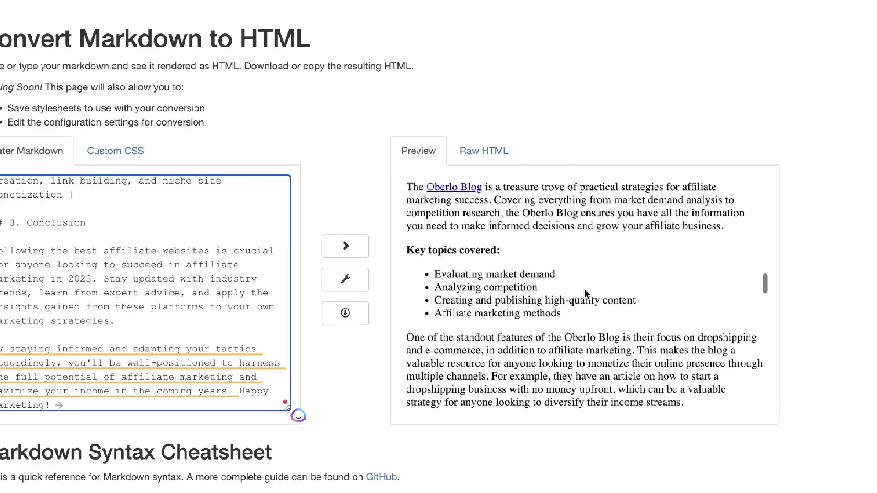
pyautogui.scroll(-10, 585, 294)
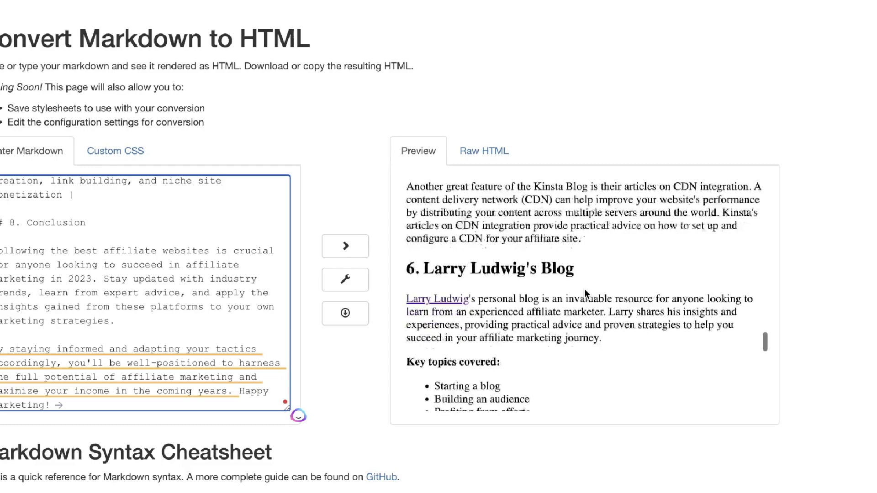
pyautogui.scroll(-10, 584, 292)
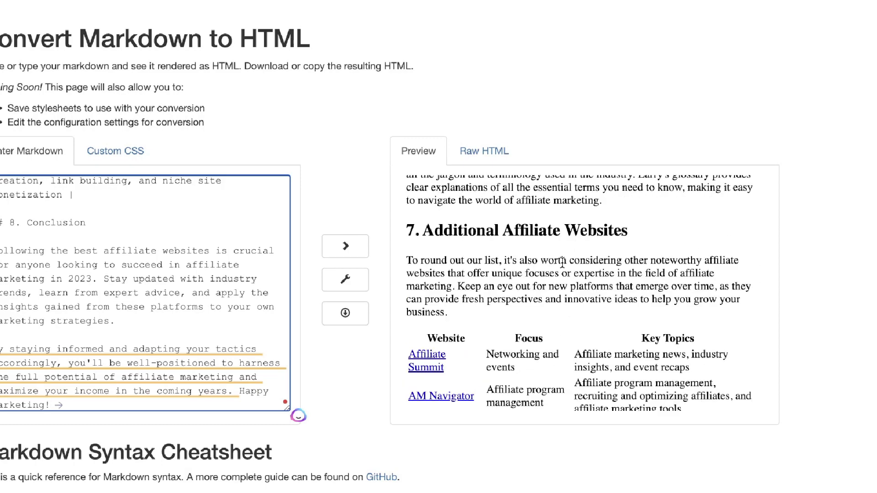
pyautogui.scroll(-5, 562, 264)
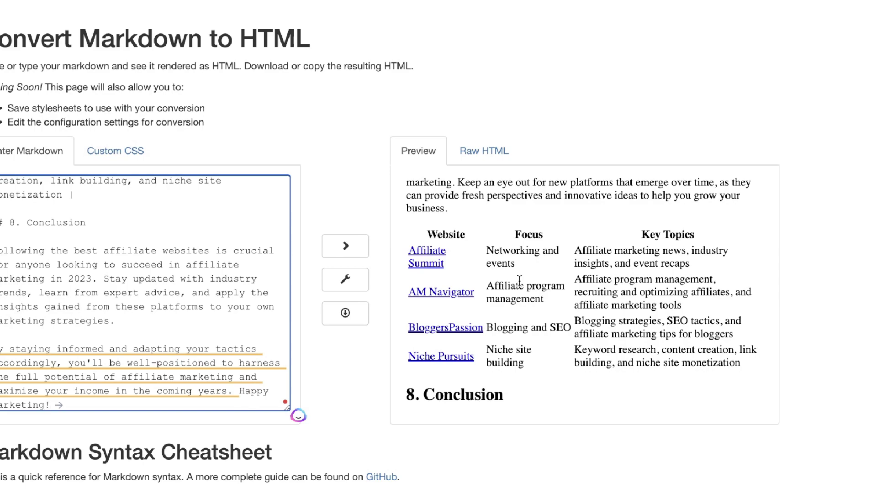
pyautogui.scroll(-5, 526, 289)
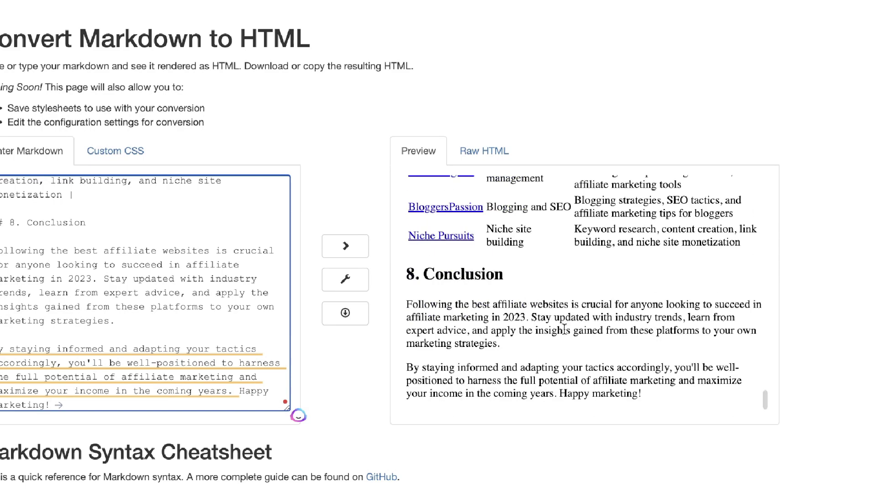
pyautogui.scroll(15, 628, 359)
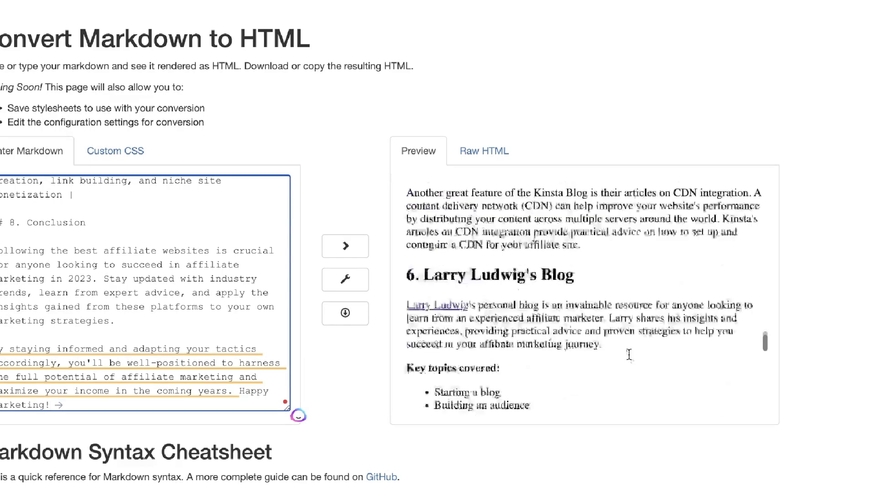